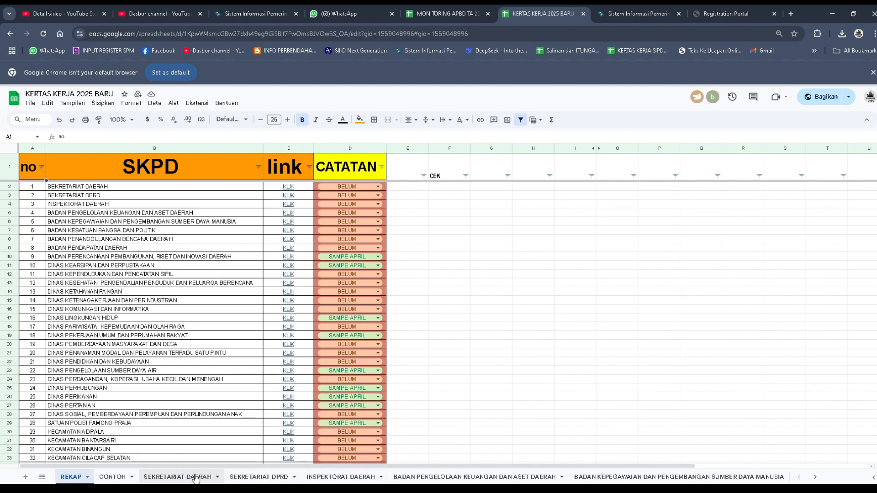
Step: Look through the entries on the SEKRETARIAT DAERAH sheet and return to the REKAP sheet
left_click(181, 477)
scroll(484, 352, "down", 10)
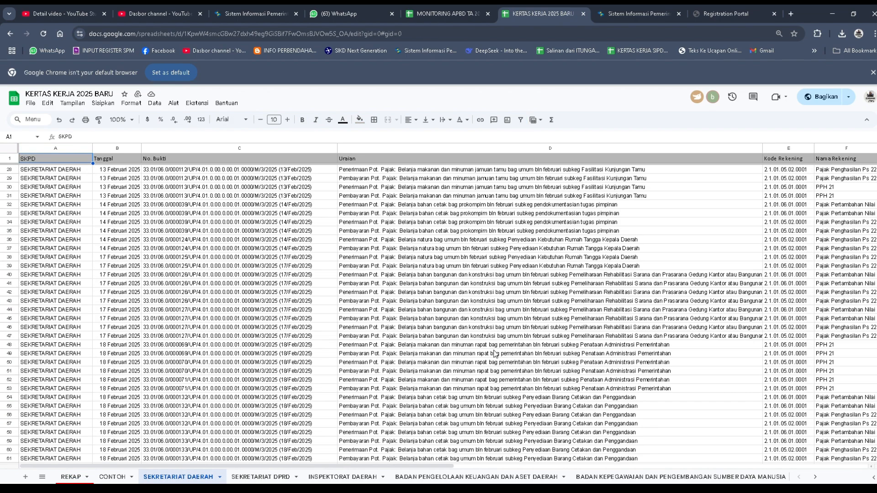
left_click(71, 477)
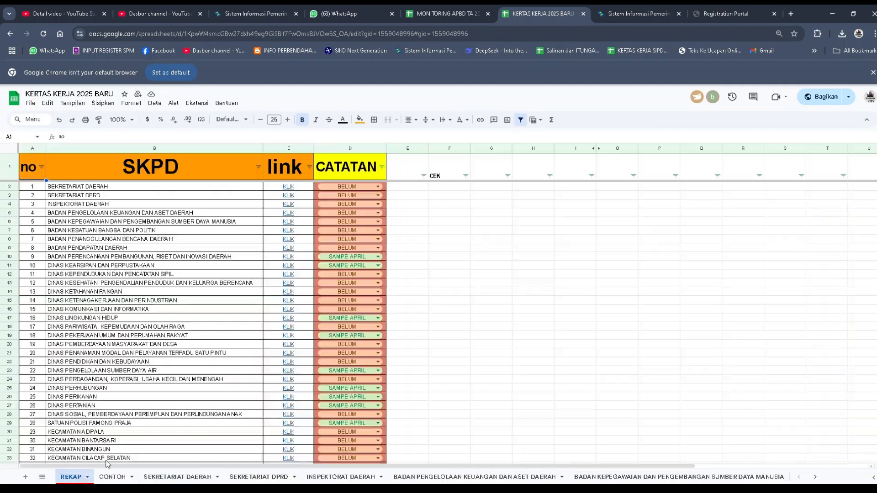
Step: Switch the CATATAN status of SEKRETARIAT DAERAH to SAMPE APRIL and back to BELUM
left_click(378, 187)
left_click(337, 198)
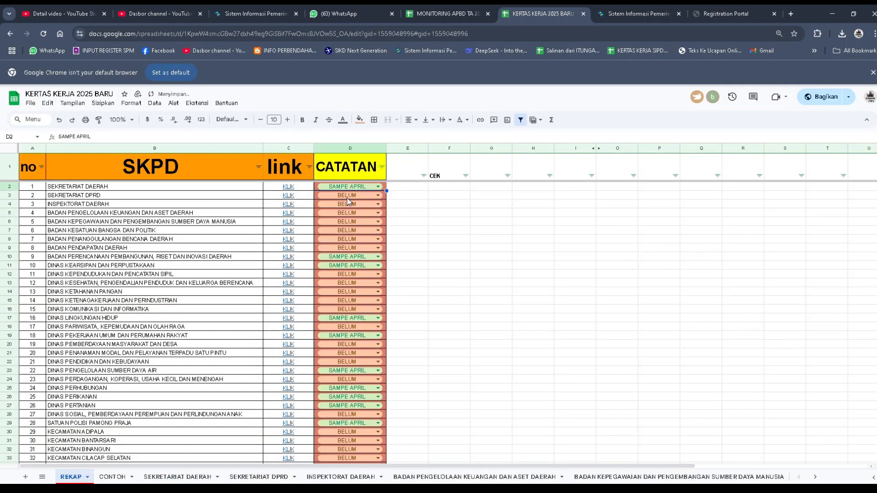
left_click(347, 186)
left_click(336, 209)
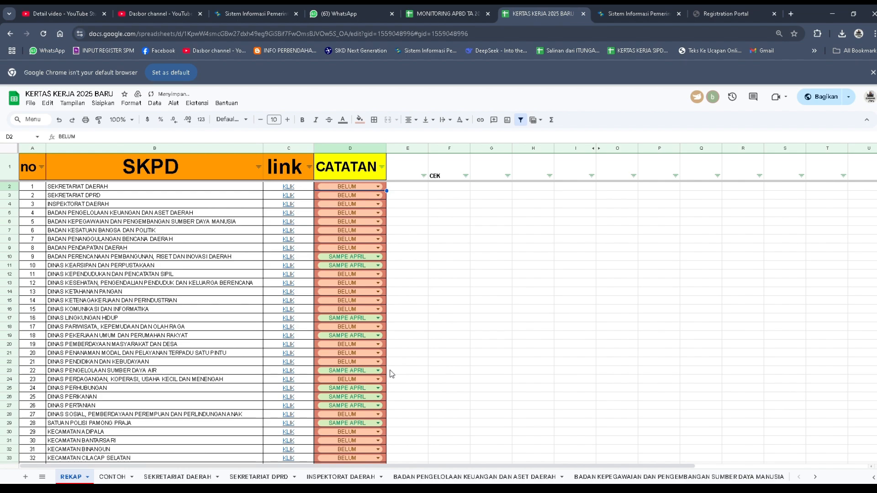
Step: Review the SEKRETARIAT DAERAH sheet's tax entries, including the ID Billing, NTPN and amount columns
left_click(174, 478)
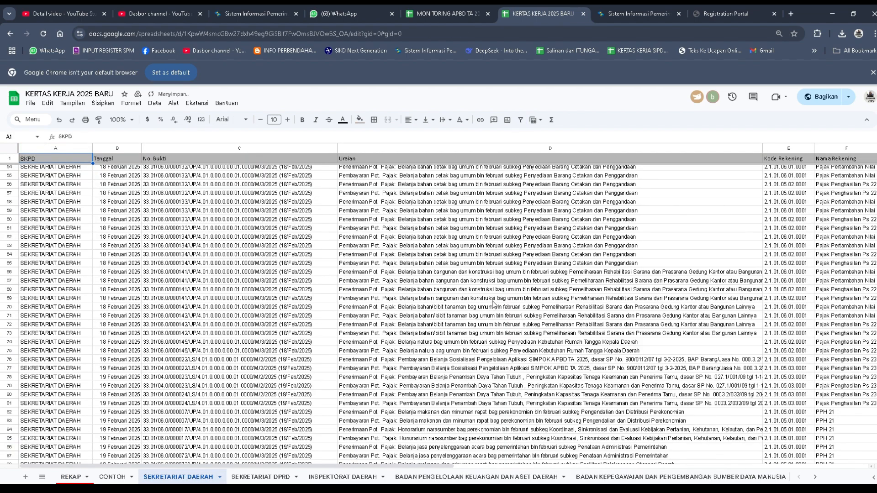
scroll(493, 303, "down", 10)
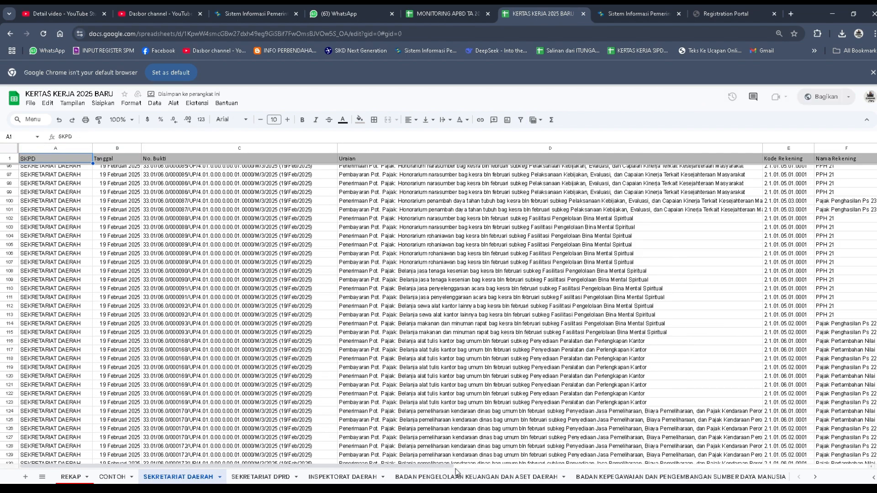
left_click_drag(455, 466, 630, 468)
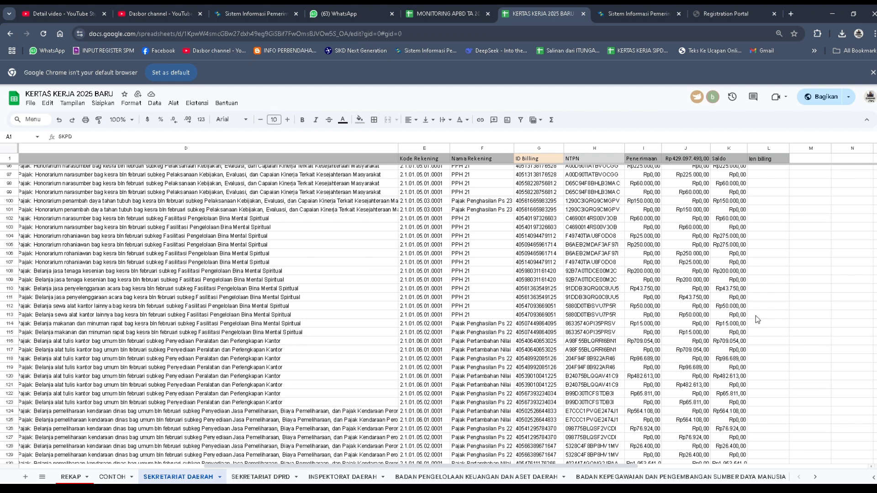
scroll(747, 314, "up", 20)
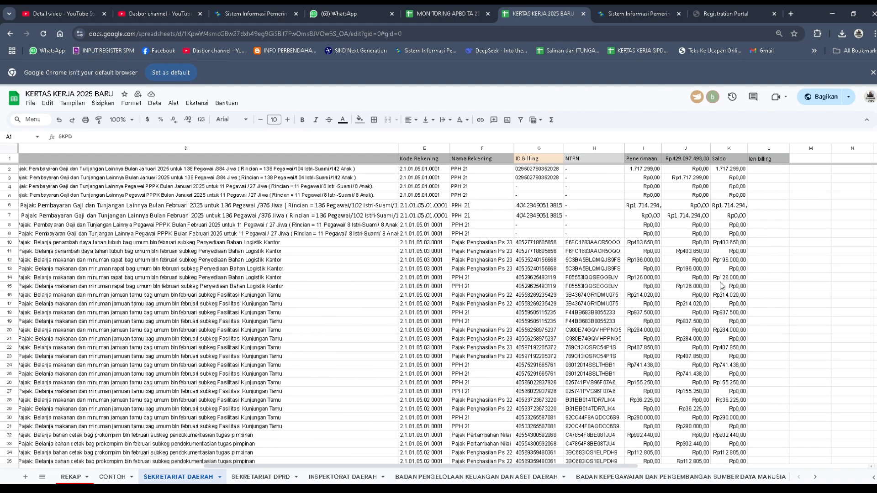
Step: Switch to SIPD Penatausahaan and open the SKPD general cash book (BKU) page under Pengeluaran
left_click(633, 12)
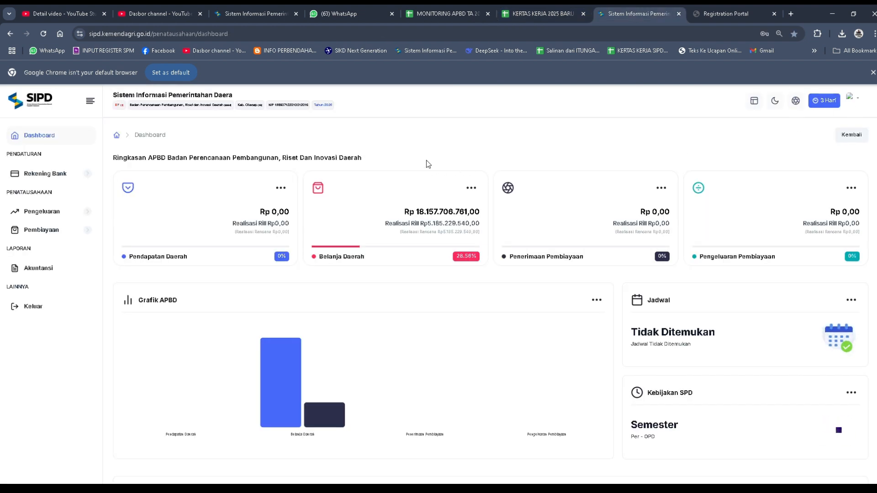
left_click(73, 214)
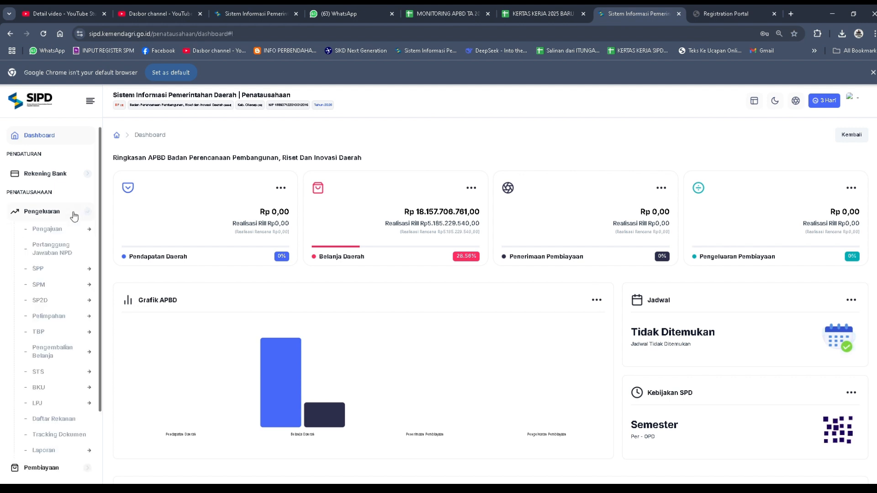
left_click(77, 389)
scroll(77, 389, "down", 2)
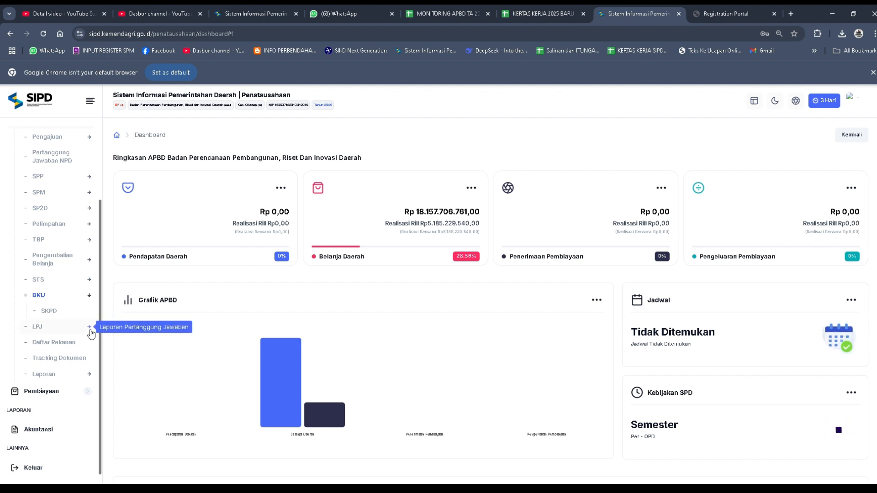
left_click(58, 314)
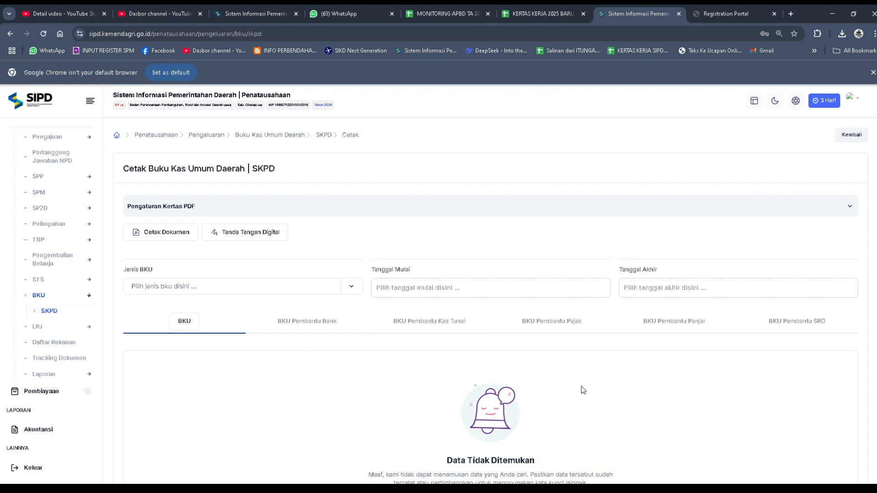
Step: Set Jenis BKU to BKU SKPD and show the Pajak section of BKU Pembantu Pajak
scroll(521, 359, "down", 2)
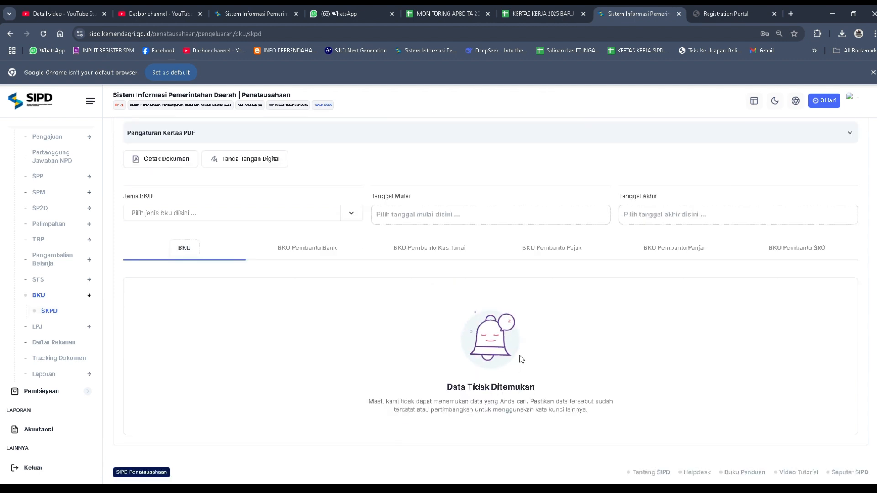
left_click(351, 217)
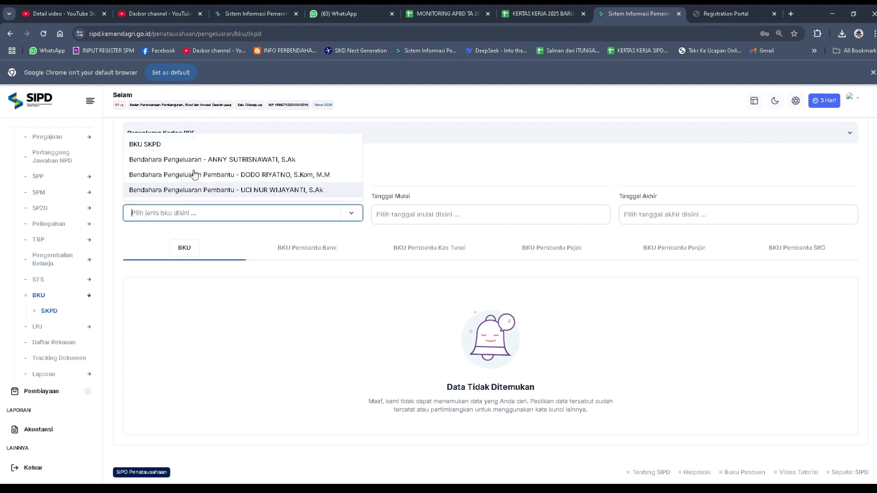
left_click(160, 147)
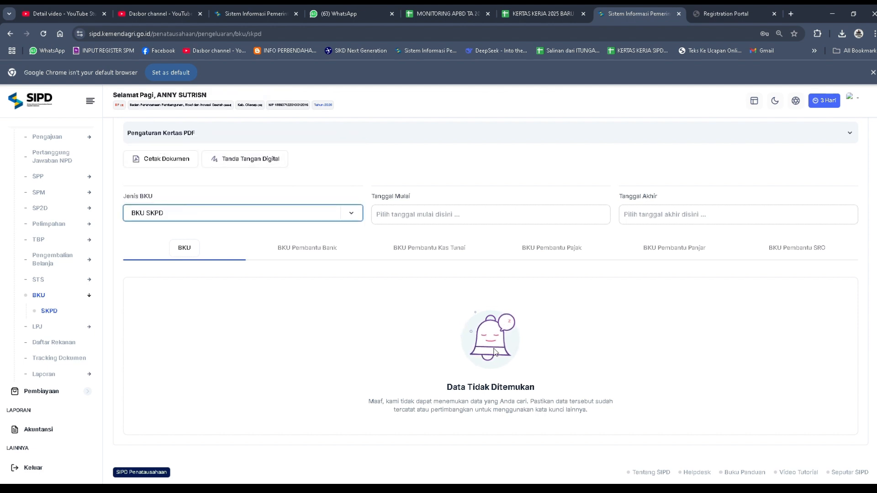
left_click(562, 254)
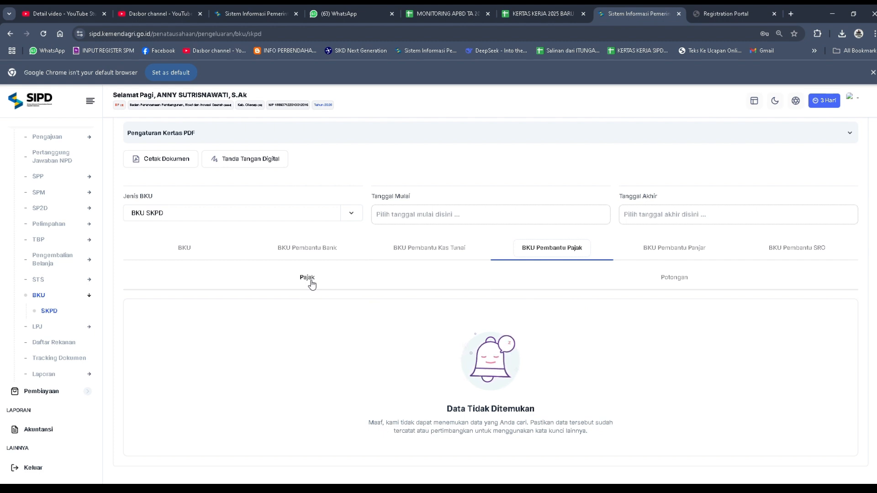
left_click(674, 280)
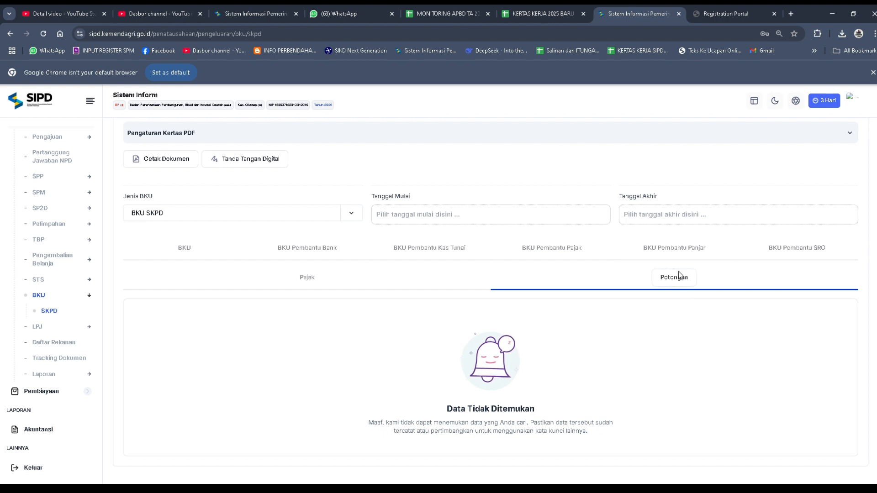
left_click(305, 279)
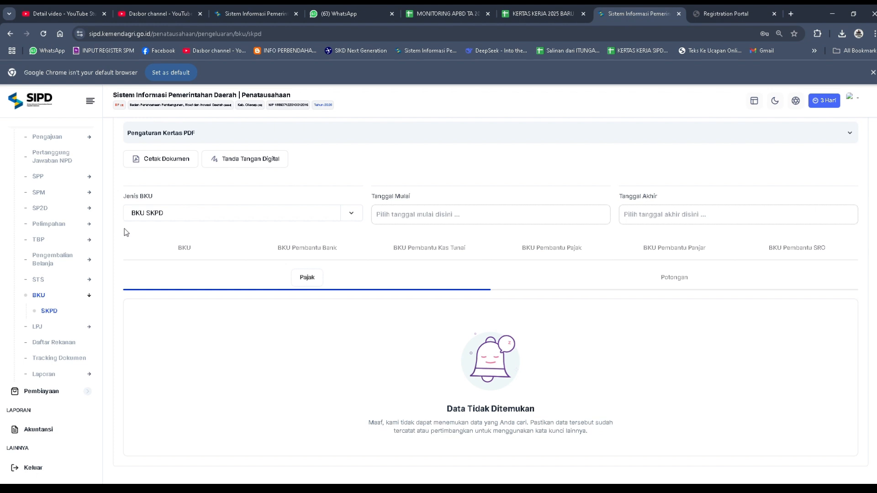
Step: Set the report period from 2025-04-01 to 2025-04-30
left_click(396, 213)
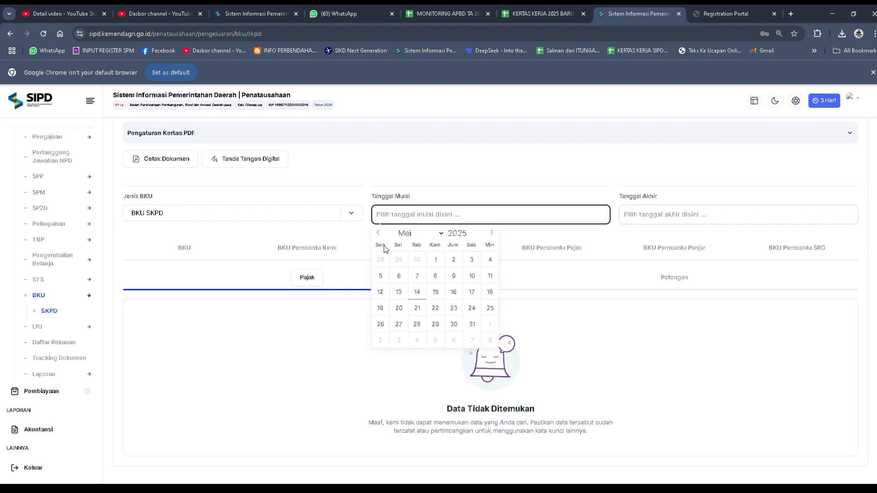
left_click(379, 232)
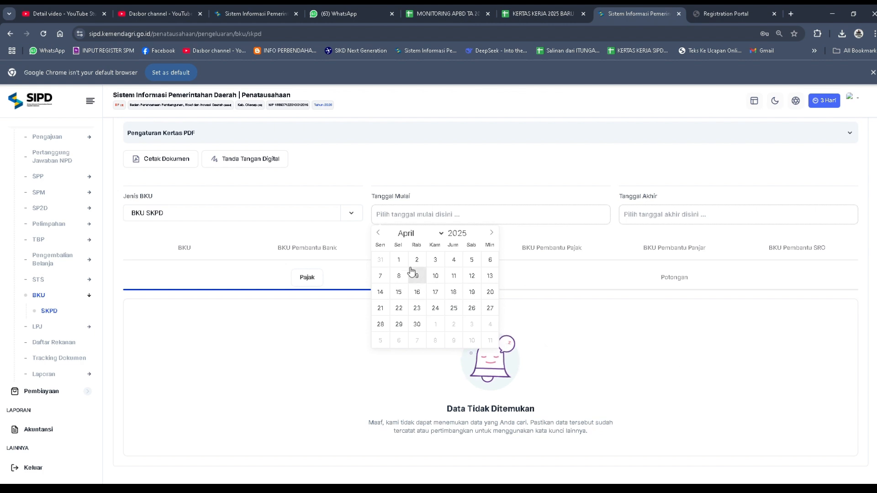
left_click(399, 260)
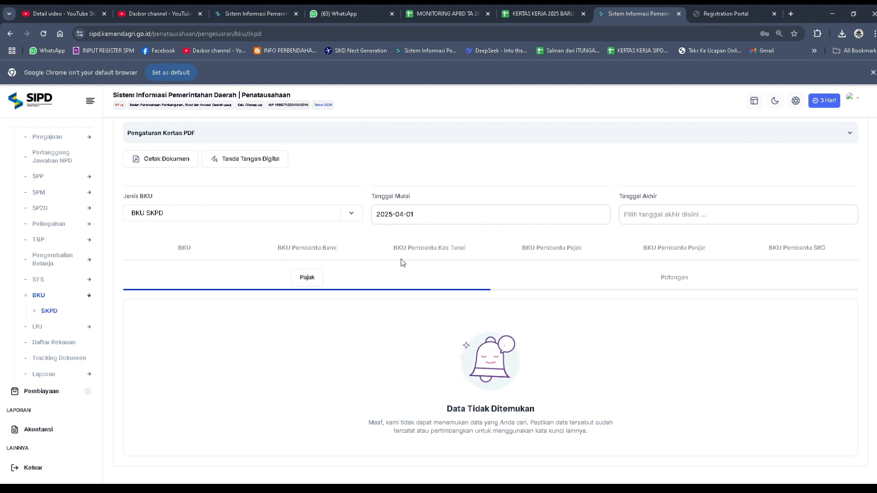
left_click(635, 219)
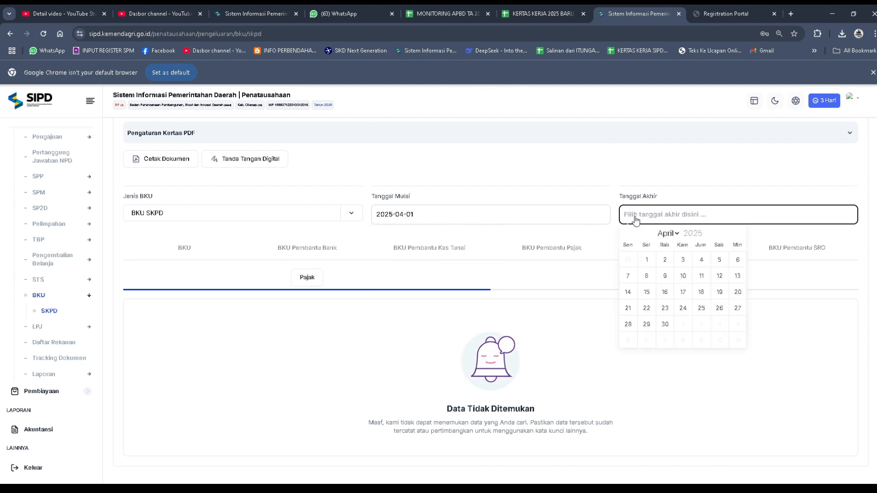
left_click(665, 324)
Step: Check the April Buku Pembantu Pajak report and download it as an Excel file
scroll(597, 430, "down", 10)
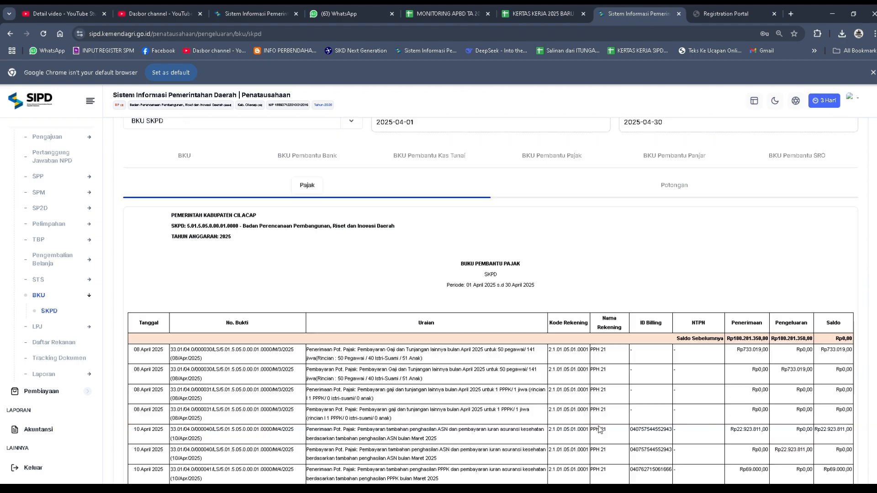
scroll(599, 430, "up", 8)
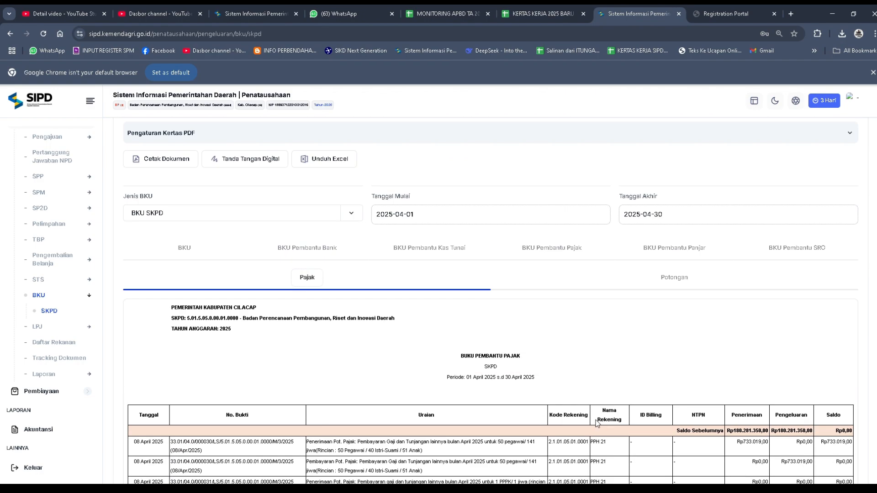
scroll(590, 432, "down", 10)
scroll(590, 437, "up", 15)
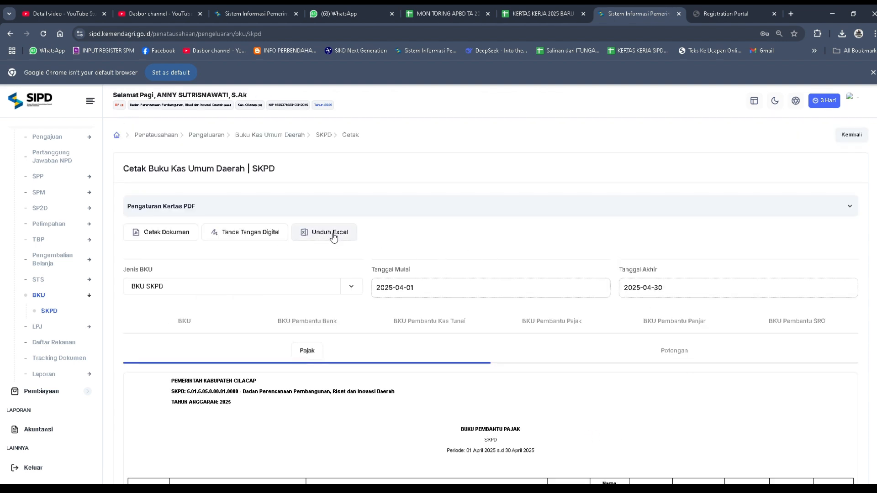
left_click(333, 235)
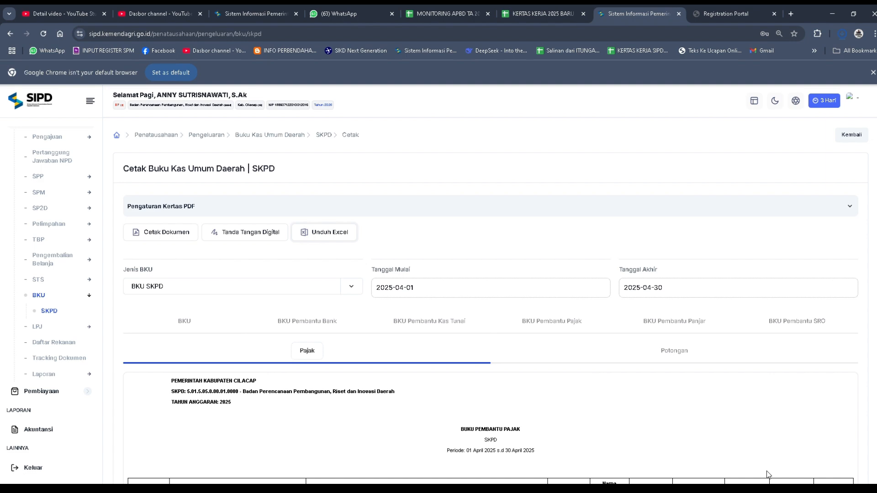
Step: Switch to the KERTAS KERJA 2025 BARU spreadsheet and paste the copied April tax ledger into the CONTOH sheet starting at A2
left_click(539, 16)
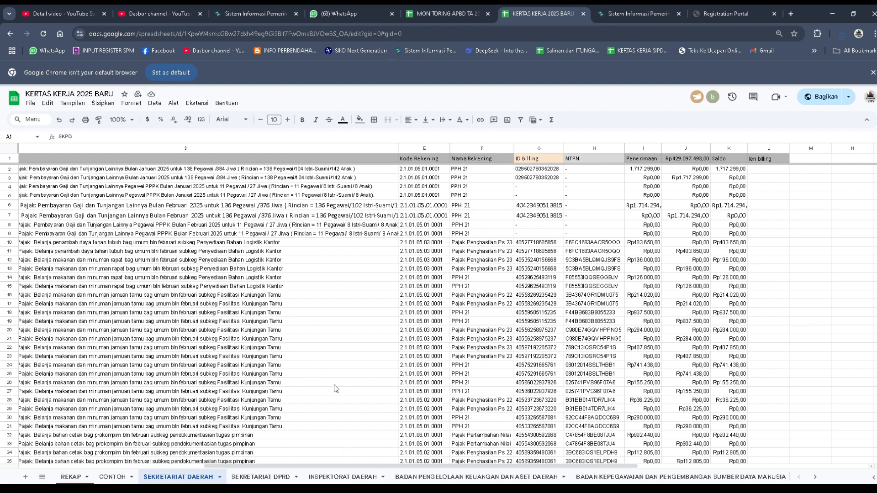
left_click(113, 477)
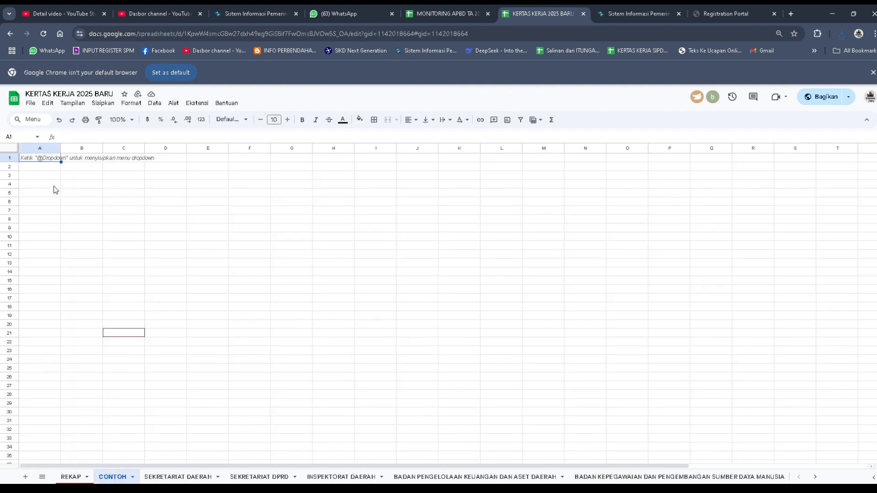
left_click(39, 170)
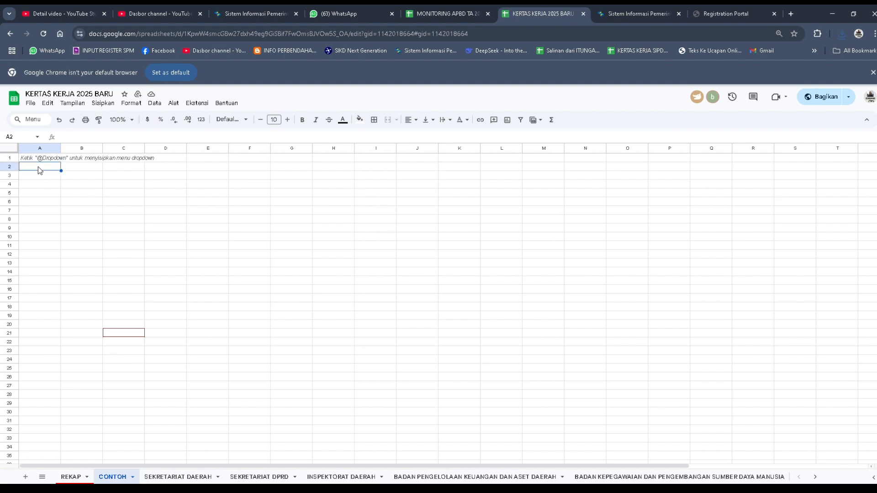
key("ctrl+v")
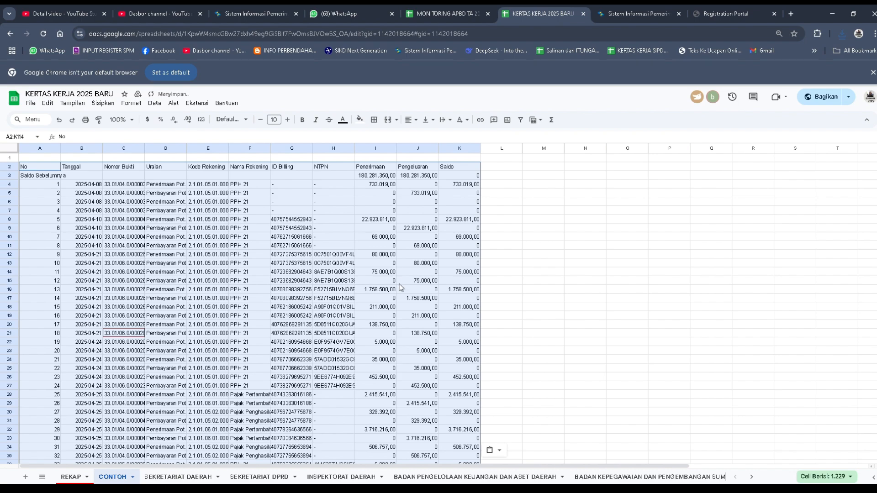
scroll(313, 342, "down", 20)
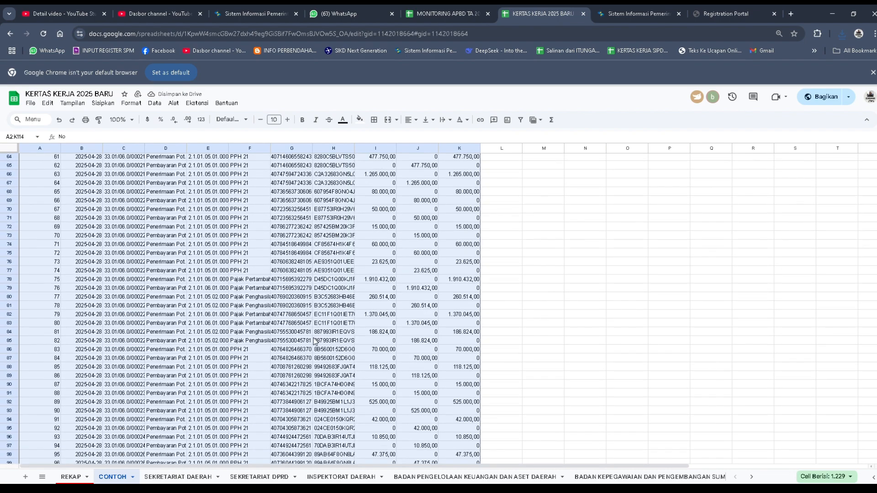
scroll(314, 341, "up", 7)
scroll(314, 341, "up", 15)
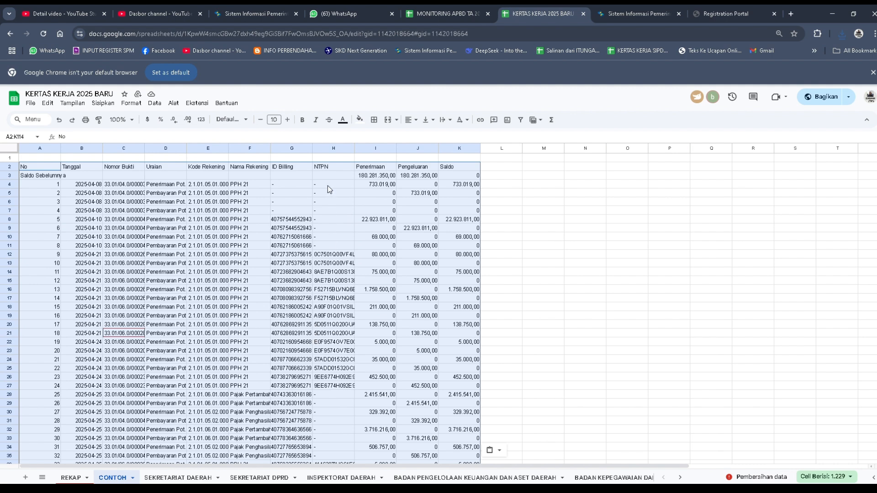
Step: Widen the ID Billing column of the pasted ledger on the CONTOH sheet
left_click_drag(328, 186, 326, 211)
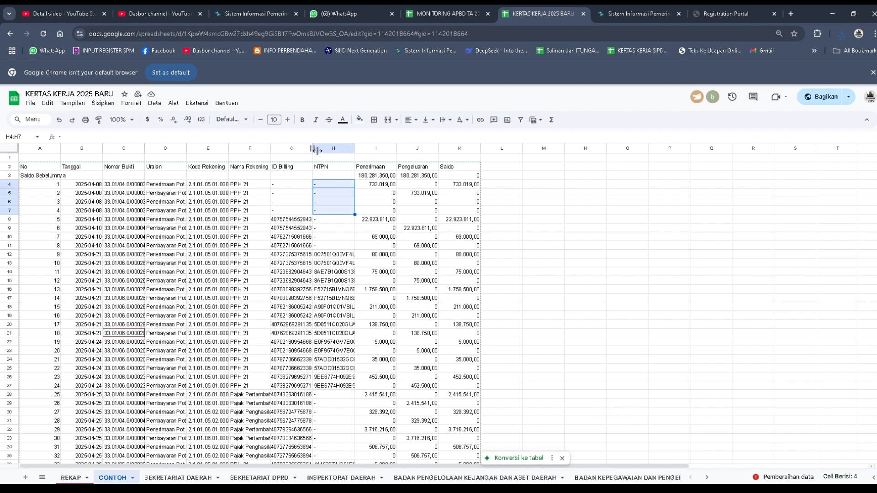
left_click_drag(314, 149, 334, 149)
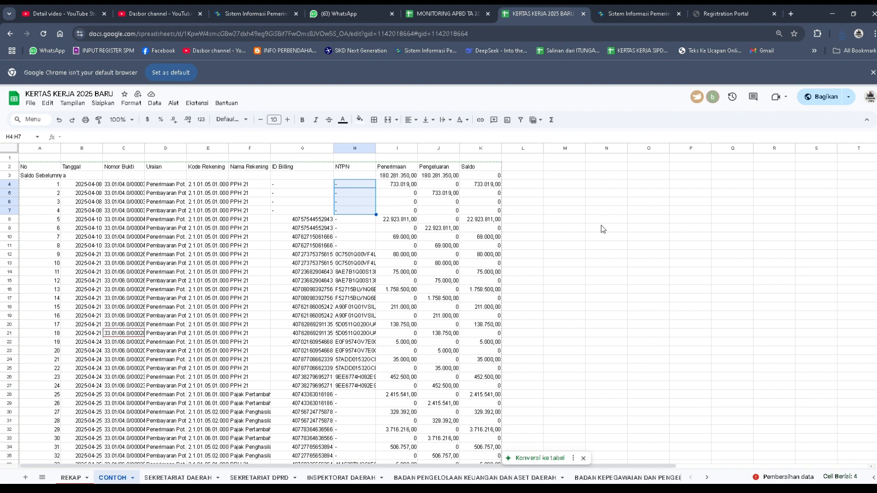
left_click(17, 185)
left_click(59, 203)
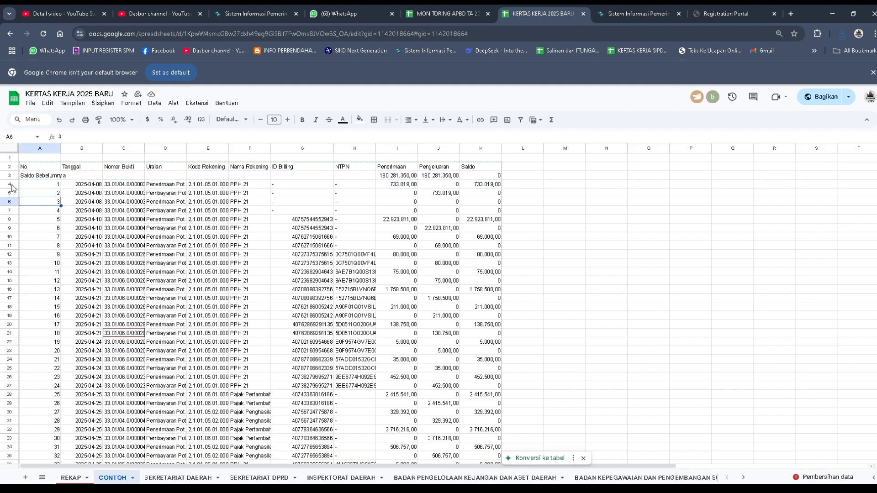
Step: Highlight rows 4 and 5 of the CONTOH sheet with a yellow fill
left_click_drag(13, 188, 13, 194)
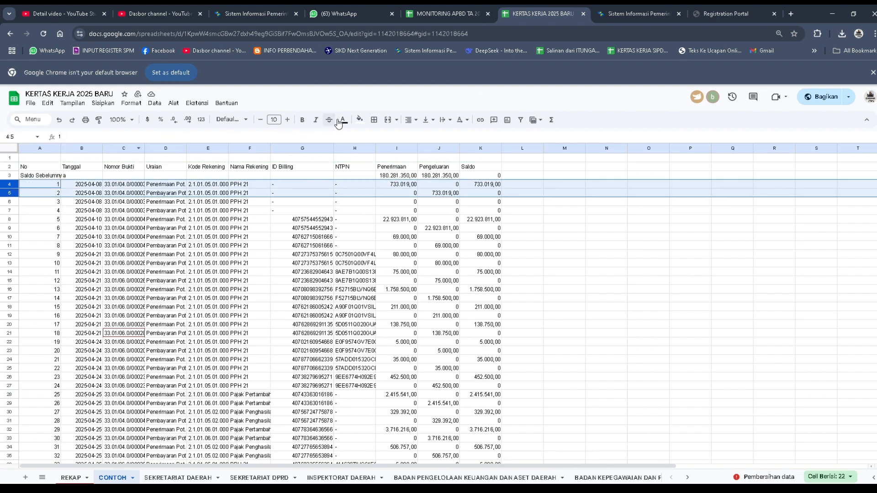
left_click(360, 120)
left_click(389, 158)
left_click(568, 237)
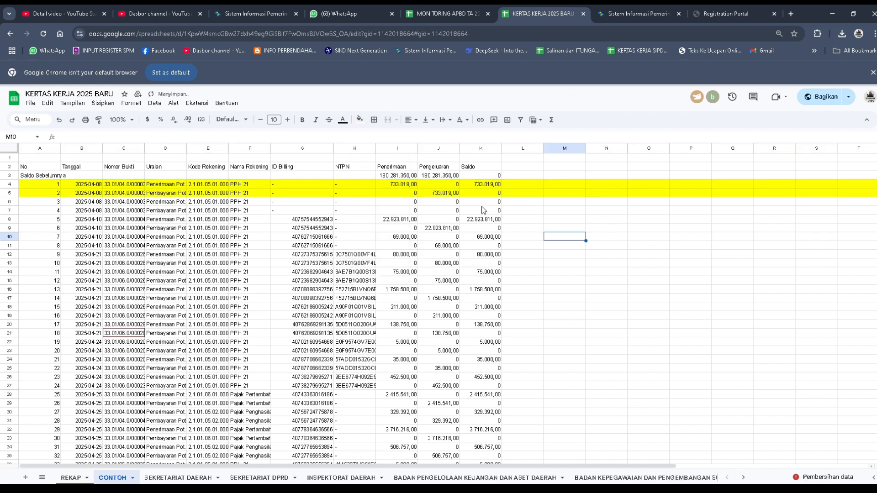
Step: Enter 123 as the ID Billing for the first two transactions, in G4 and G5
left_click(286, 183)
type("123")
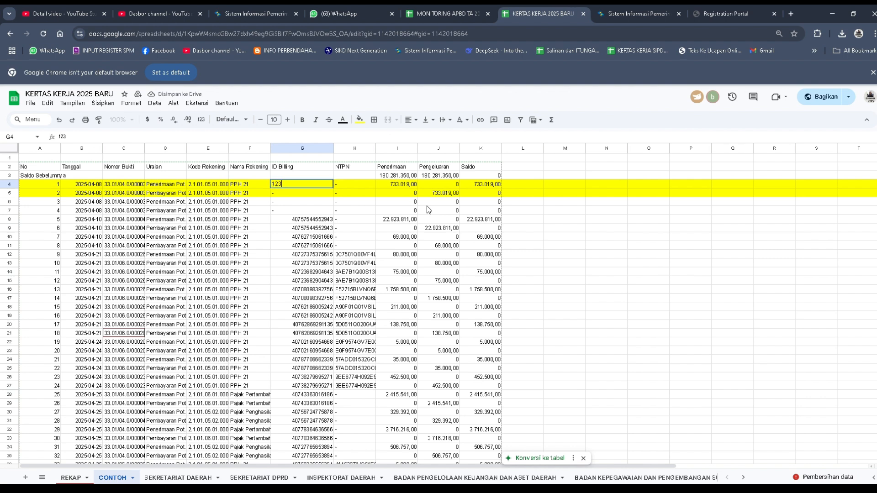
key("Return")
type("123")
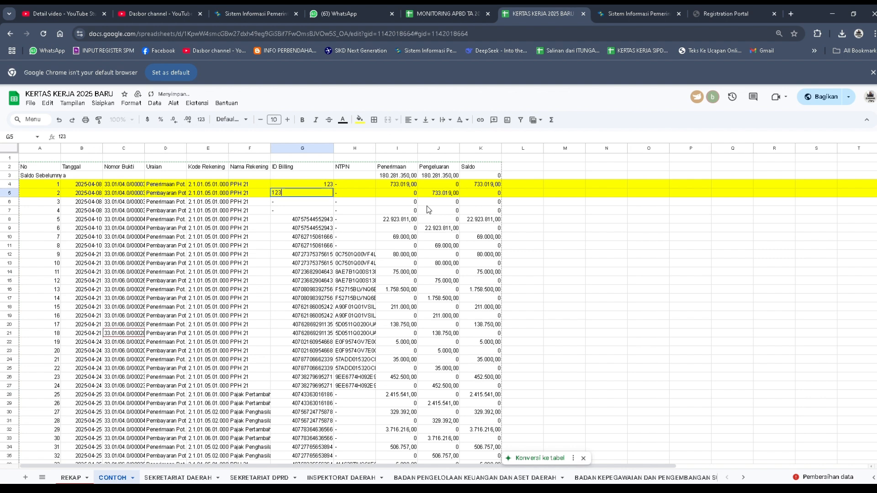
key("Return")
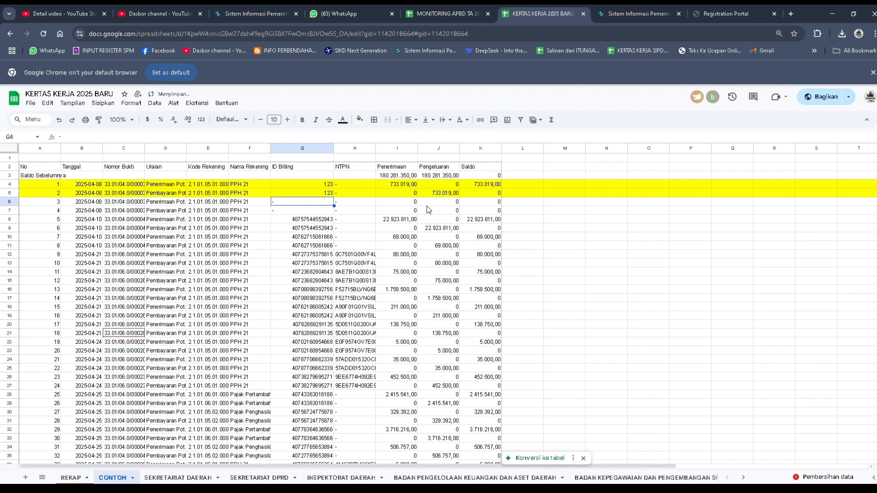
Step: Check the ID Billing and NTPN cells of the two highlighted rows, comparing G4 with G5 and H4 with H5
left_click(327, 185)
left_click(327, 193)
left_click(322, 185)
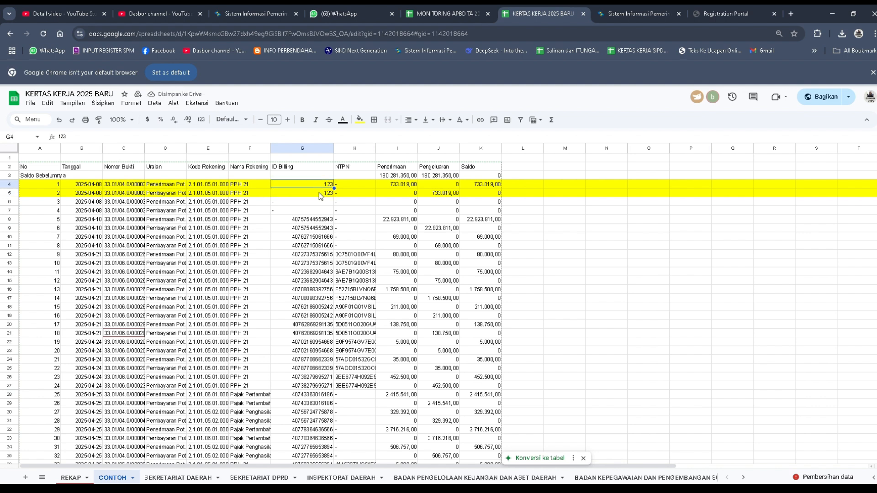
left_click(320, 192)
left_click(318, 184)
left_click(319, 195)
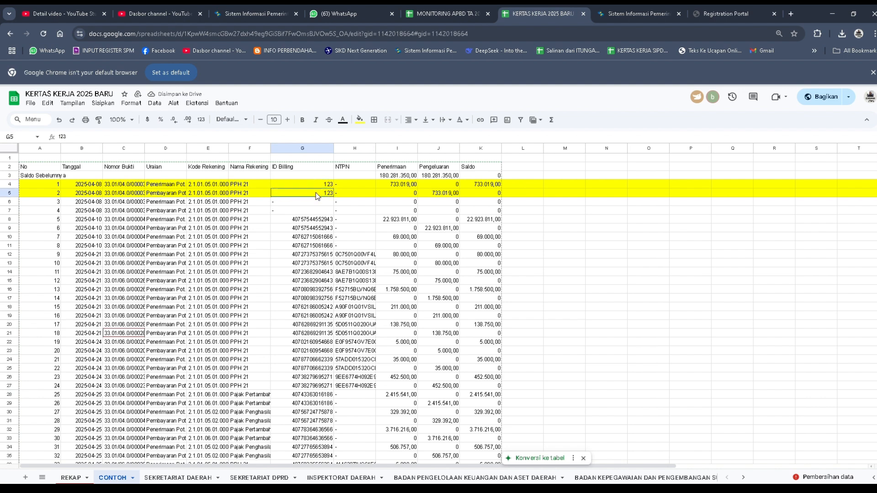
left_click(341, 183)
left_click(346, 194)
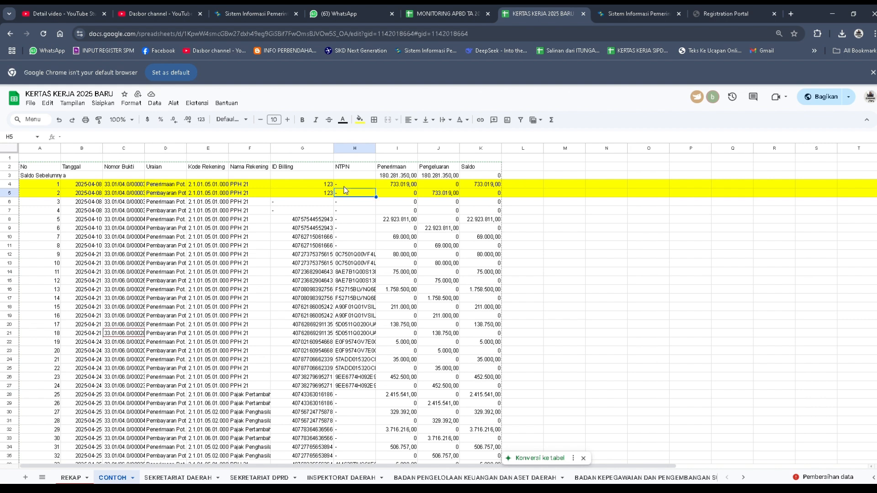
left_click(346, 186)
left_click(345, 195)
Step: Widen the Uraian column and select rows 8 to 11, which lack an NTPN
left_click_drag(187, 149, 257, 149)
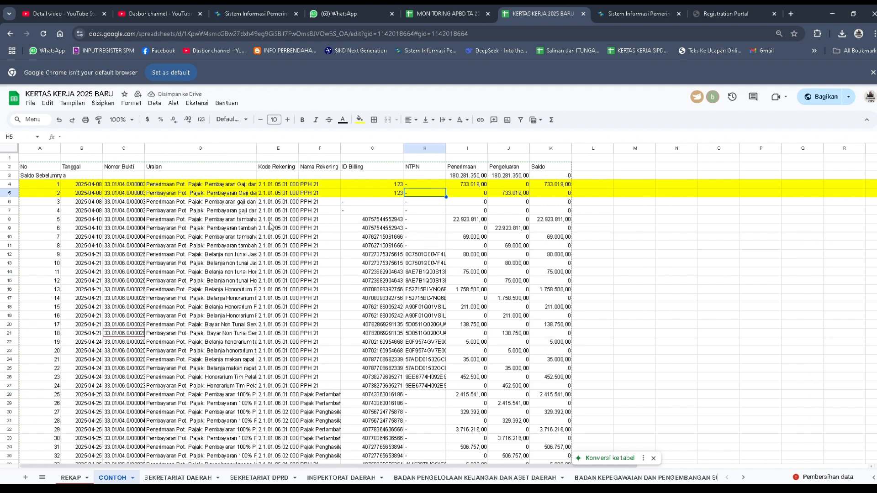
left_click(11, 221)
left_click_drag(13, 231, 13, 245)
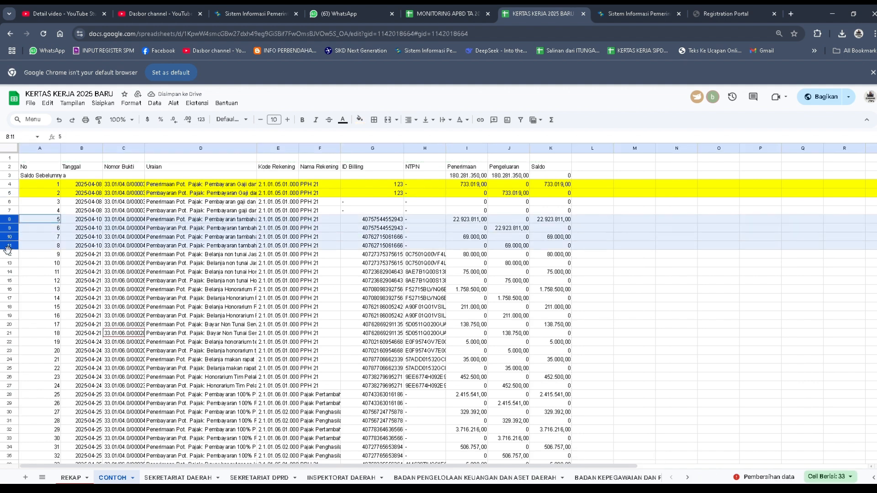
Step: Enter the sample NTPN hkfffjkf in H8 and copy it to H9
left_click(420, 219)
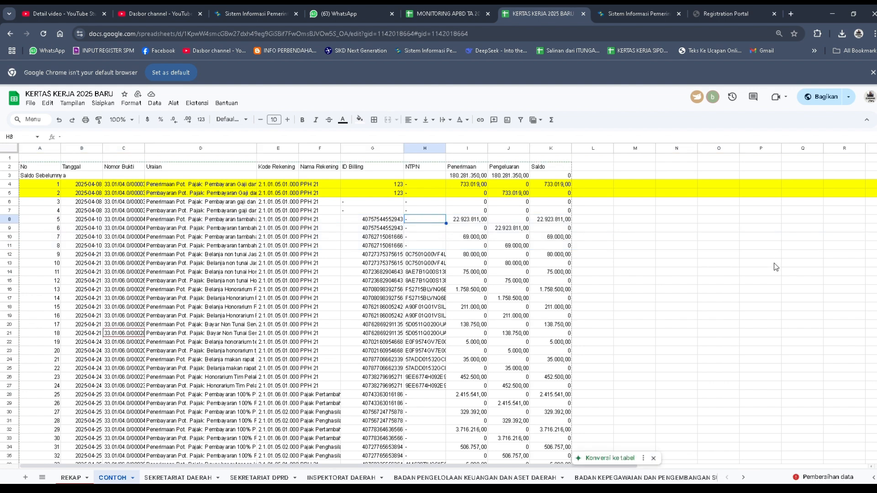
type("hkfffjkf")
left_click(810, 281)
left_click(432, 223)
key("ctrl+c")
left_click(429, 227)
key("ctrl+v")
left_click(419, 239)
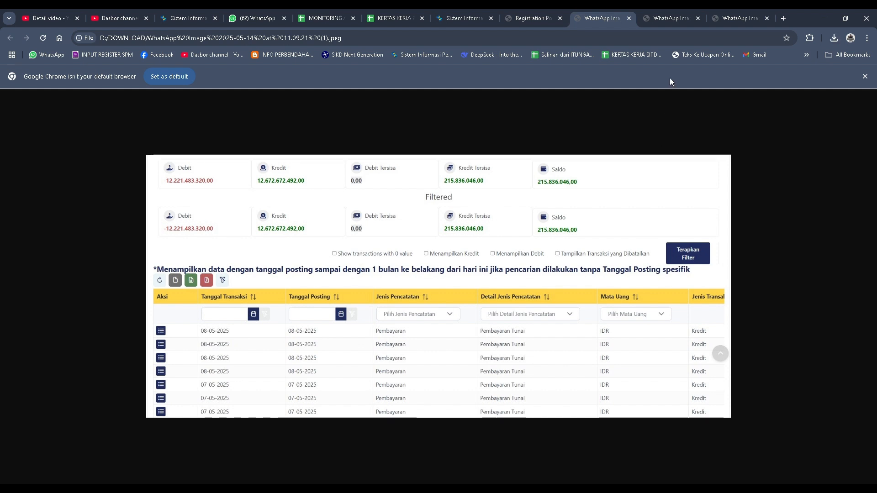
Step: Examine the downloaded WhatsApp screenshots of the tax payment ledger and its exported Excel data
left_click(669, 18)
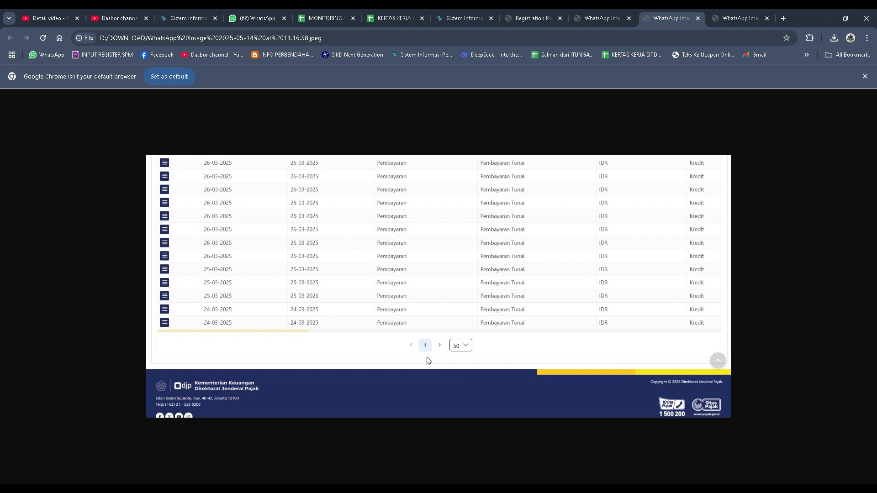
left_click(599, 14)
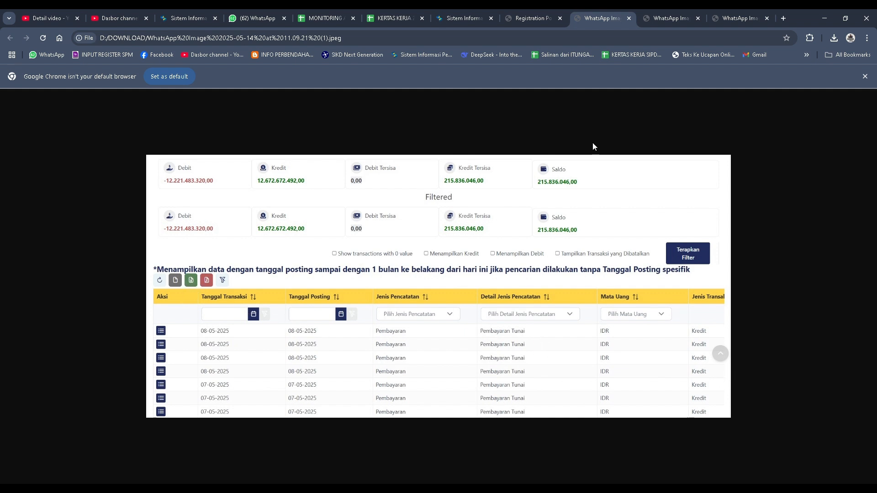
left_click(737, 19)
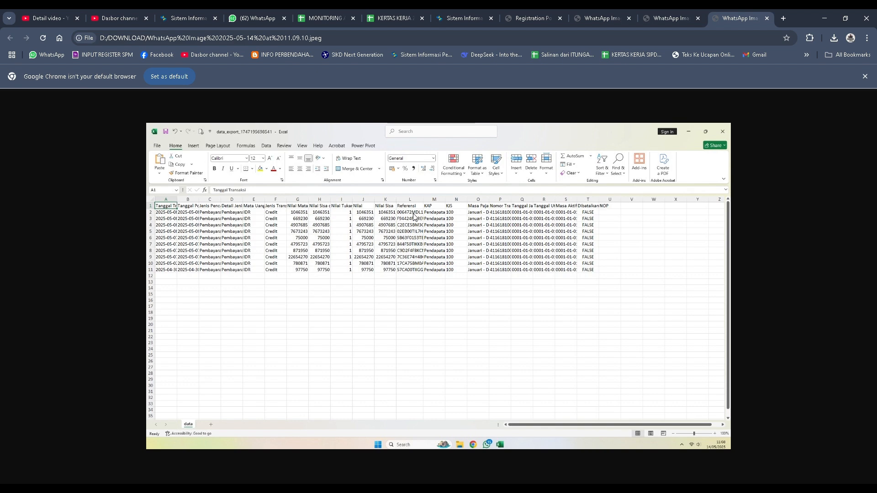
Step: Switch back to the KERTAS KERJA 2025 BARU spreadsheet and enter the sample NTPNs hdhd in H10 and hdfhfh in H11
left_click(394, 21)
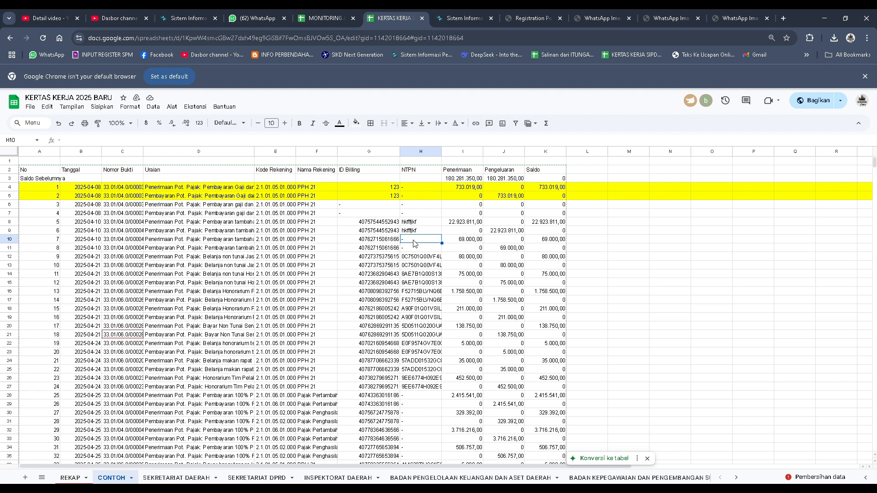
type("hdhd")
key("Return")
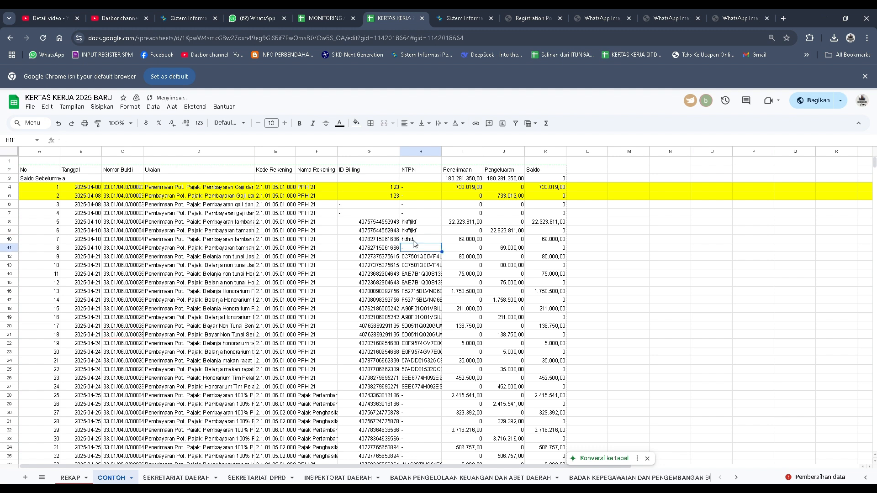
type("hdfhfhf")
key("Return")
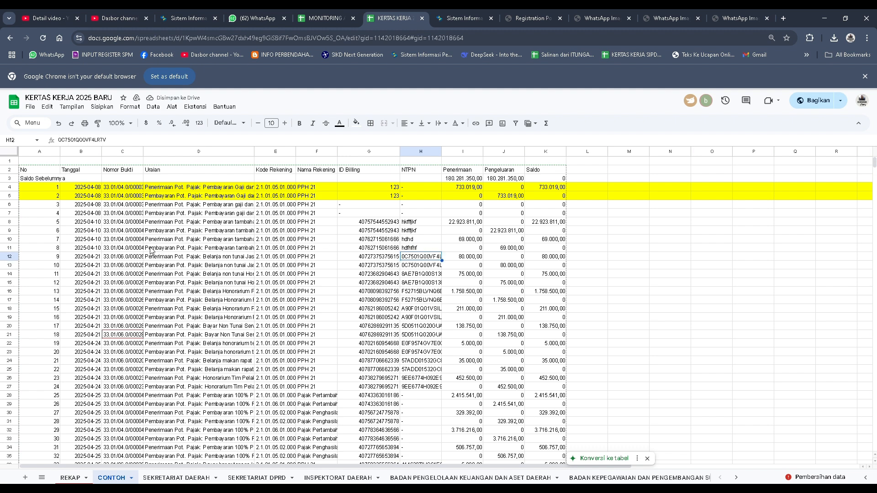
Step: Widen the Nomor Bukti column and check the document numbers in rows 7 and 6
left_click_drag(143, 152, 190, 152)
left_click(160, 213)
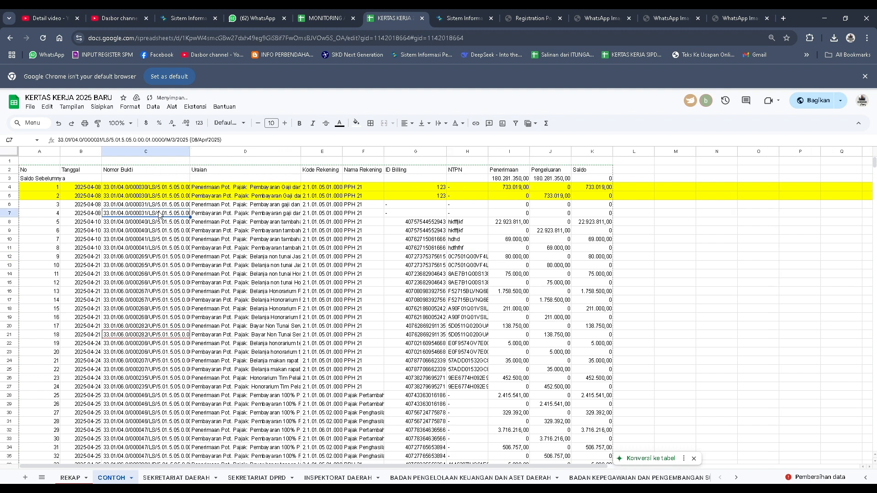
left_click(160, 205)
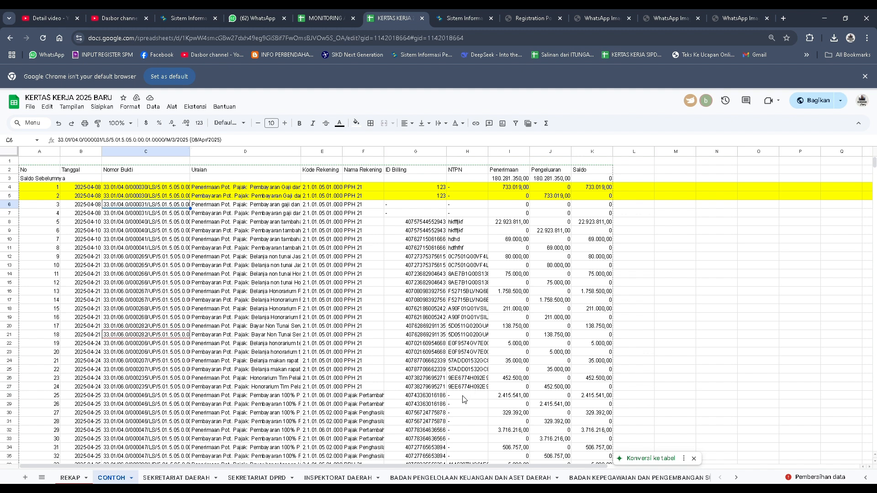
Step: Check the NTPN cells H30 and H32, and widen the NTPN column to fit the full codes
left_click(466, 413)
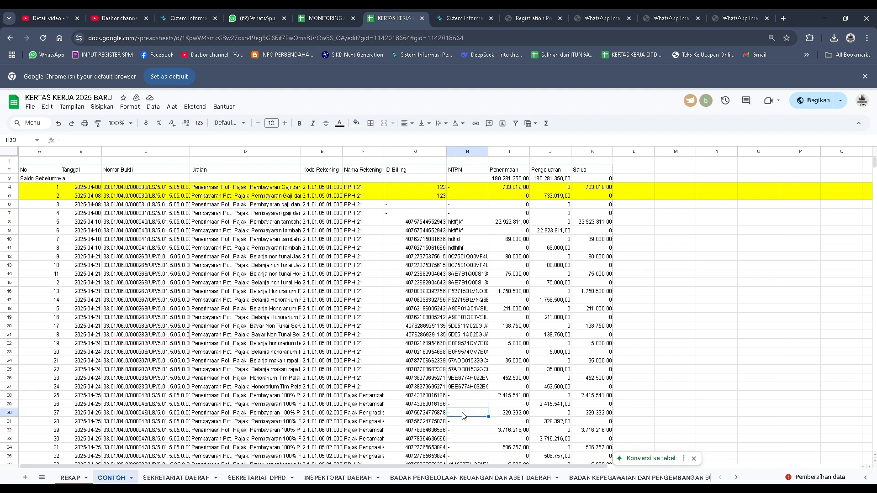
left_click(463, 432)
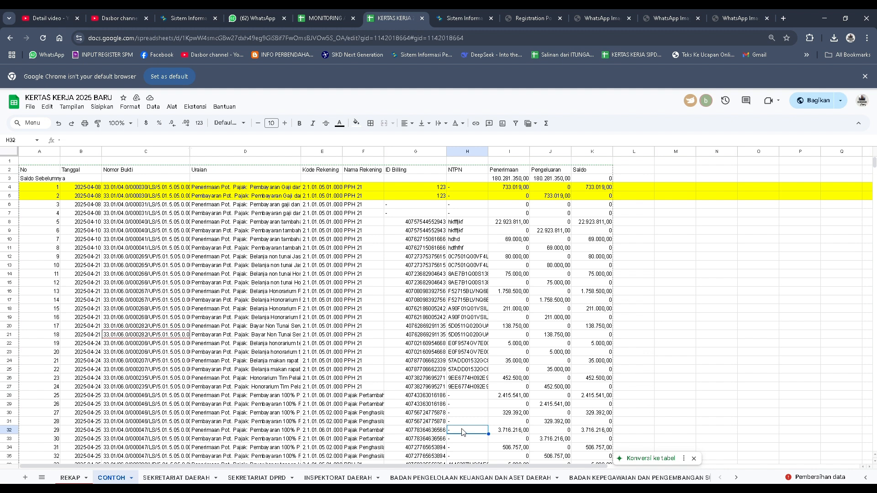
scroll(471, 301, "down", 5)
scroll(470, 301, "up", 5)
left_click_drag(488, 151, 505, 151)
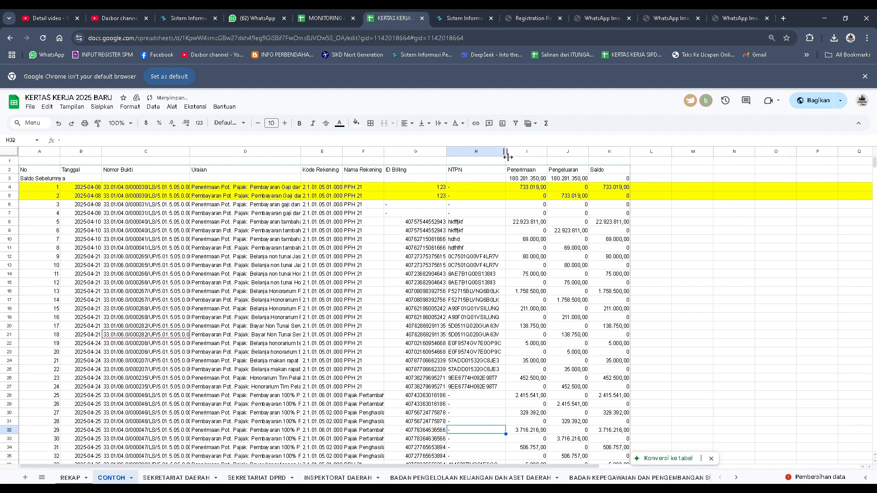
Step: Examine the NTPN column for missing codes, comparing rows 28 to 31 and their amounts with the filled rows above and below
left_click(479, 394)
left_click(477, 412)
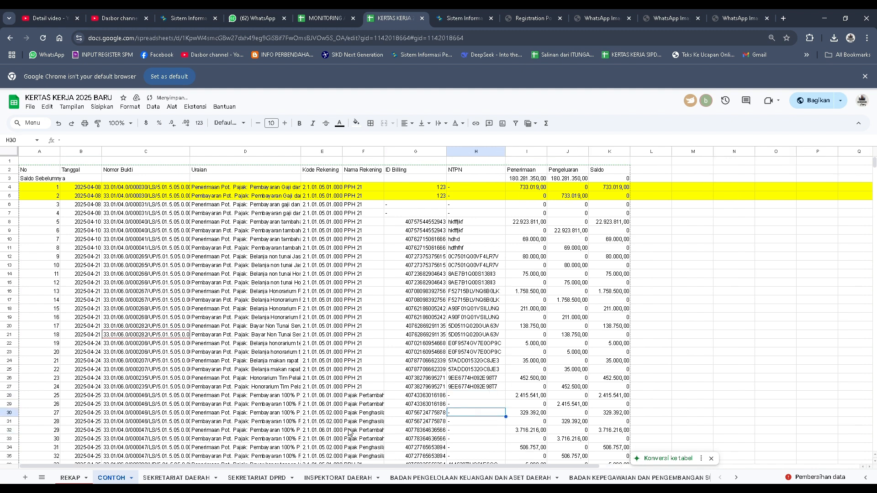
left_click(528, 402)
left_click(569, 405)
left_click(537, 402)
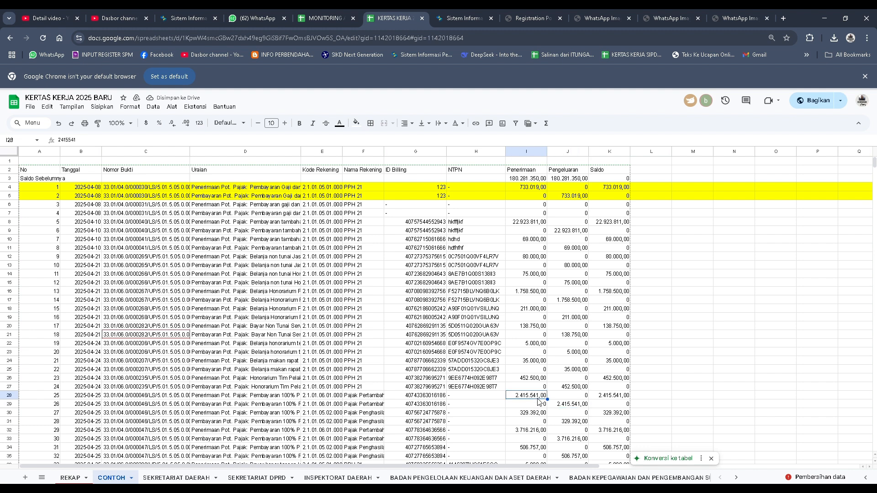
left_click_drag(488, 395, 488, 403)
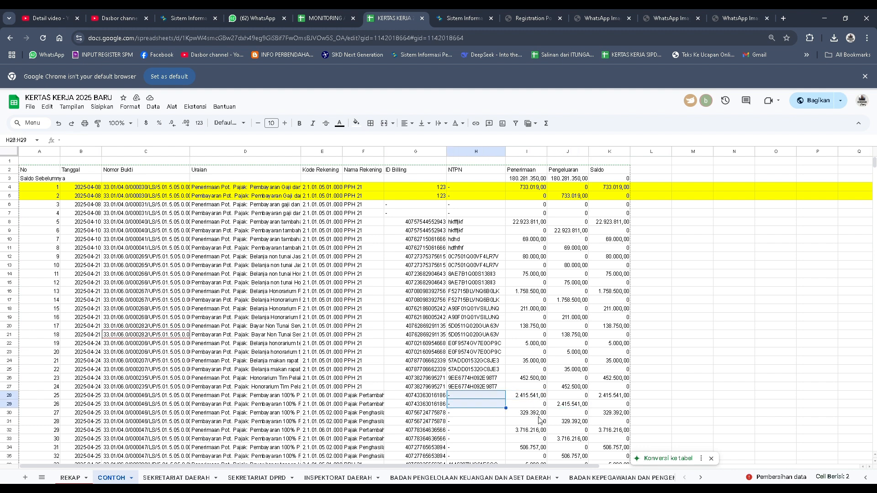
left_click(484, 421)
scroll(487, 453, "down", 7)
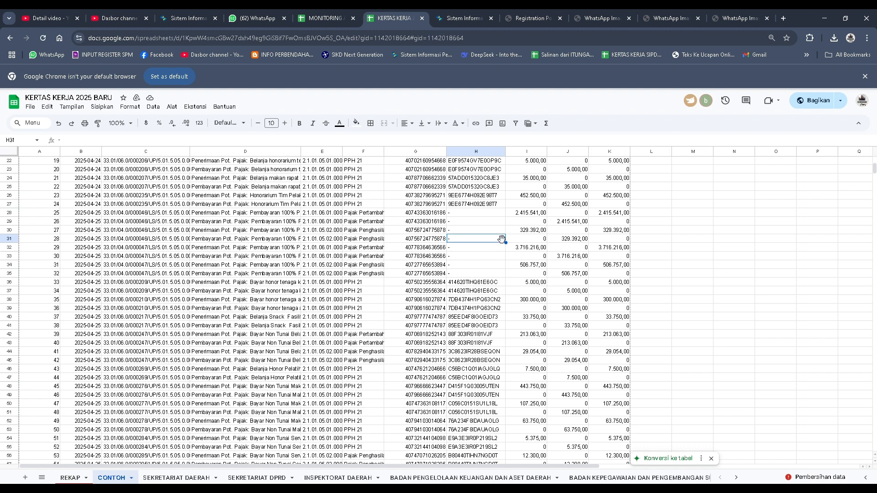
left_click_drag(486, 203, 486, 196)
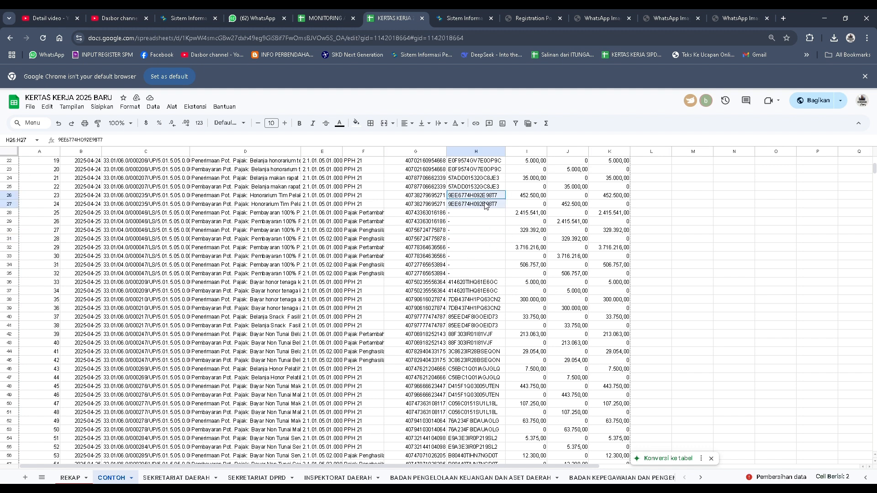
scroll(489, 405, "down", 10)
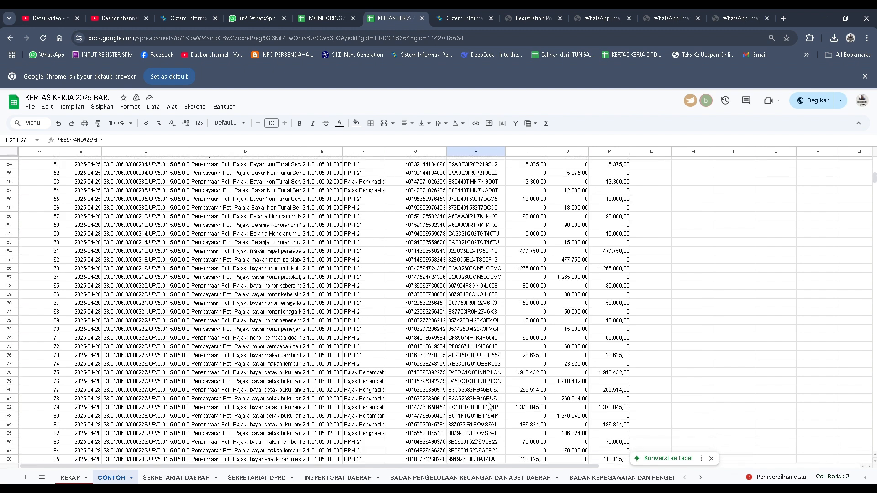
scroll(489, 405, "up", 14)
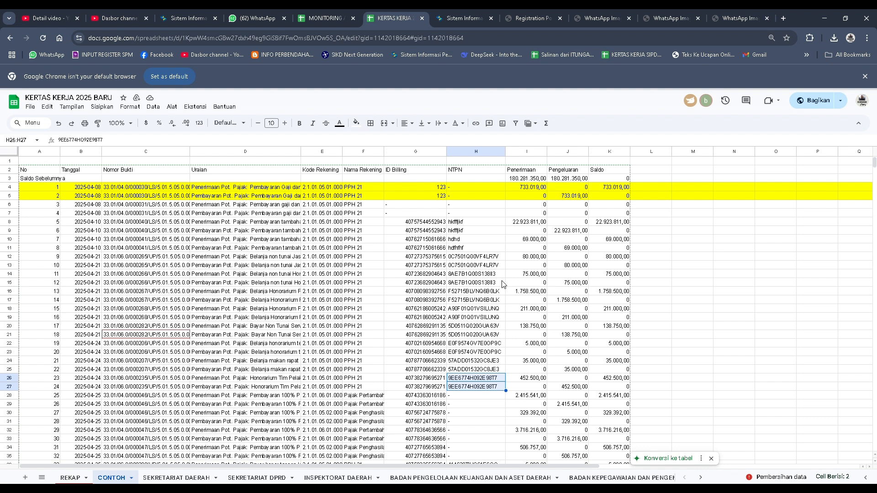
scroll(487, 459, "down", 5)
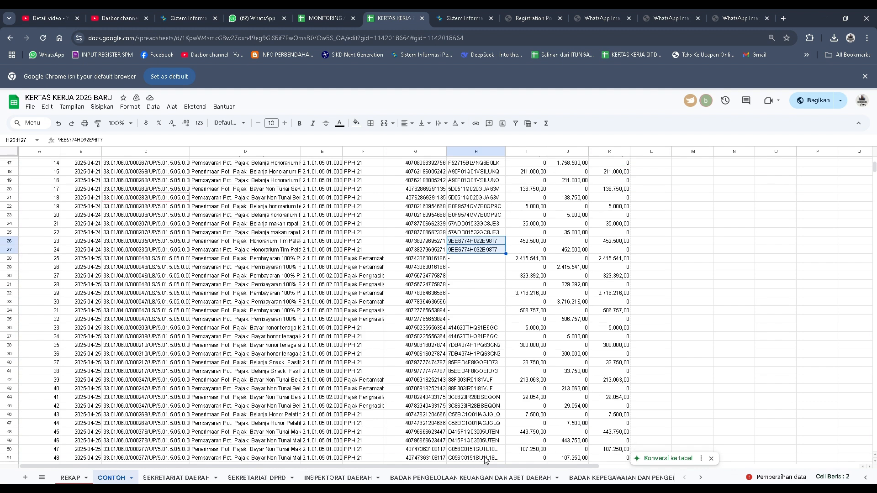